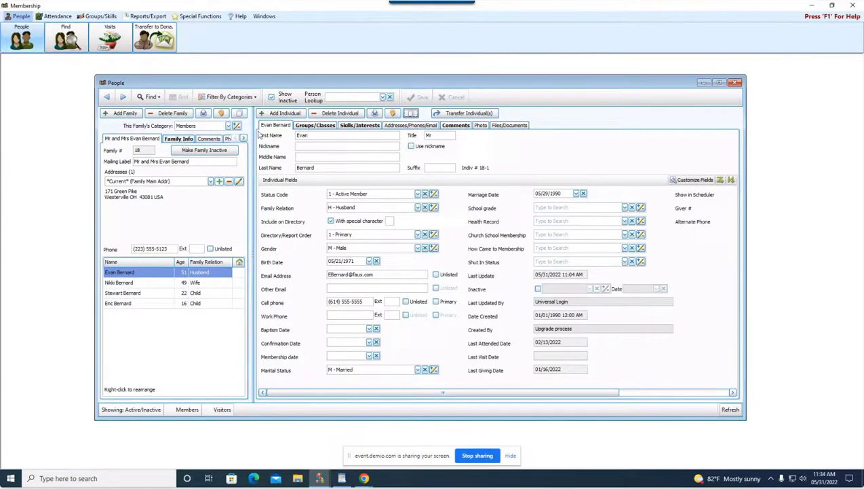
- Review the husband's Groups, Skills, Addresses, Comments, Photo and Files sections, then return to his personal details
click(330, 127)
click(367, 127)
click(416, 126)
click(456, 126)
click(480, 125)
click(509, 125)
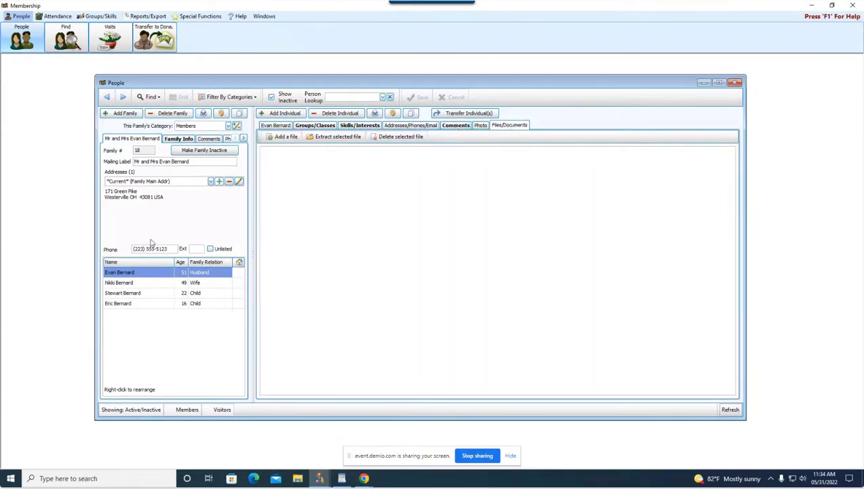
click(274, 125)
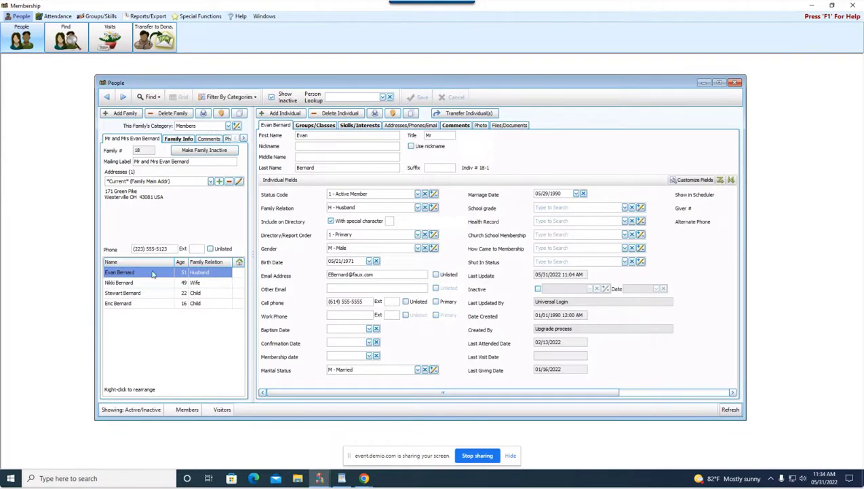
- Look over the wife's and the 22-year-old child's records, then reselect the husband
click(127, 284)
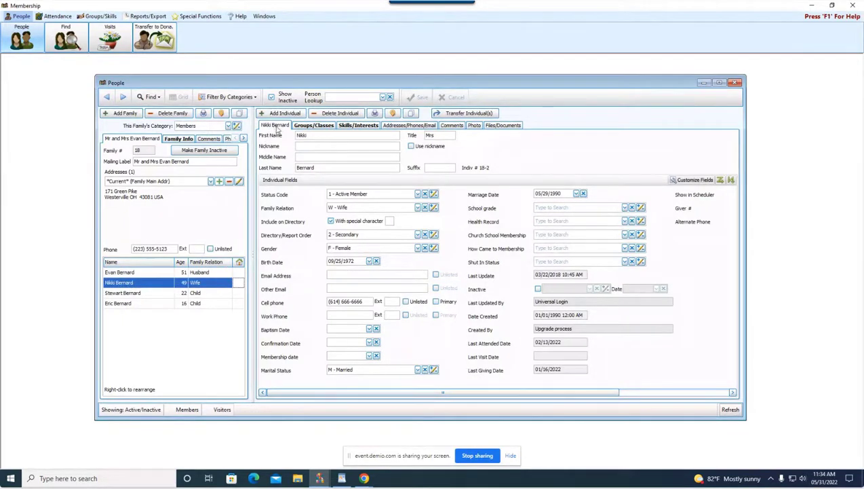
click(157, 293)
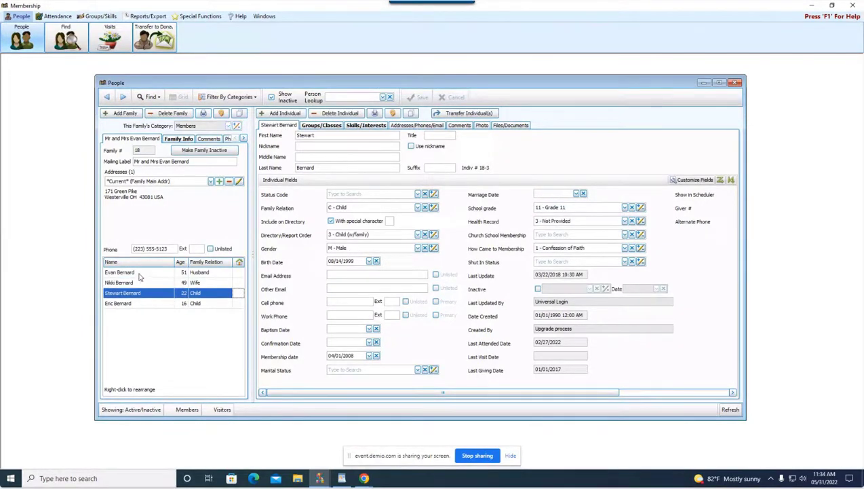
click(139, 273)
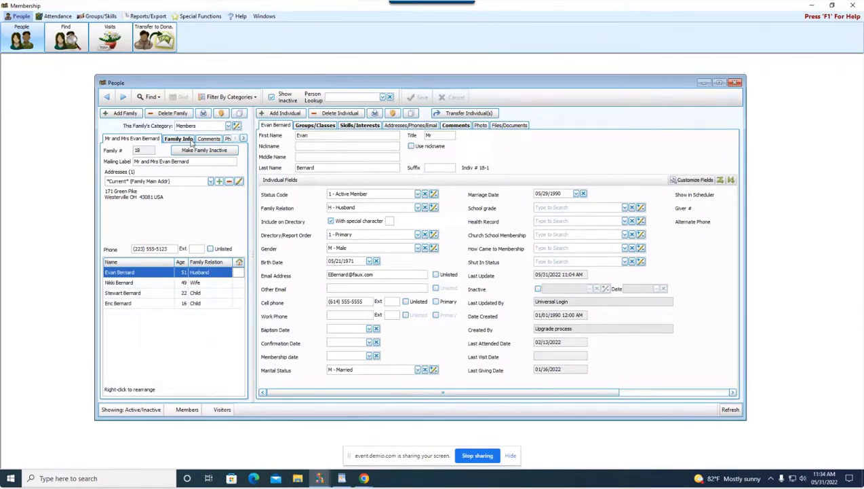
click(244, 139)
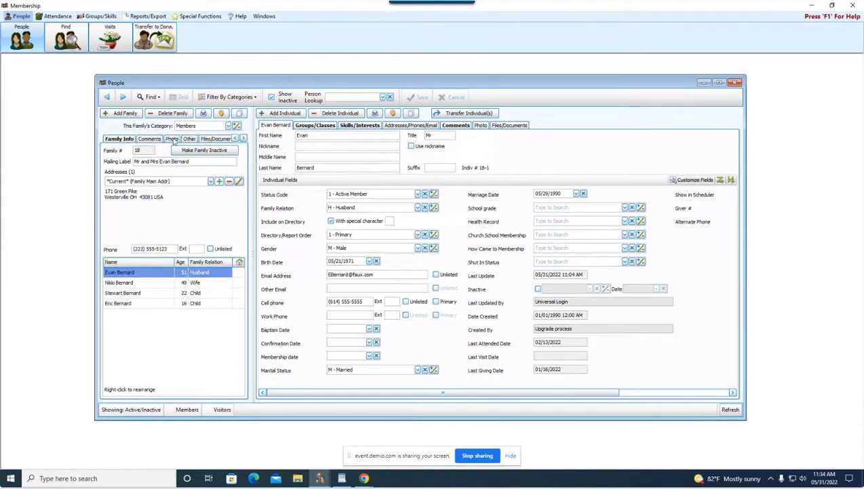
click(244, 140)
click(235, 139)
click(236, 139)
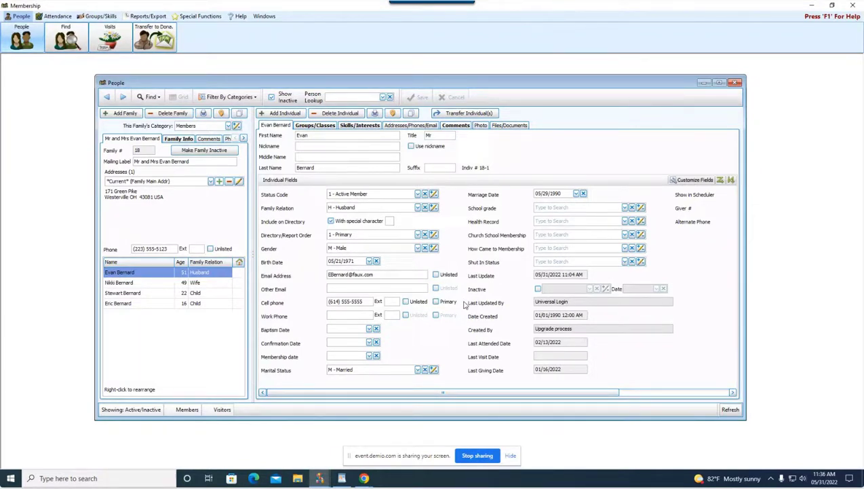
- Show the husband's four group memberships and select the C07 - Ad Hoc Committee 2 entry
click(325, 129)
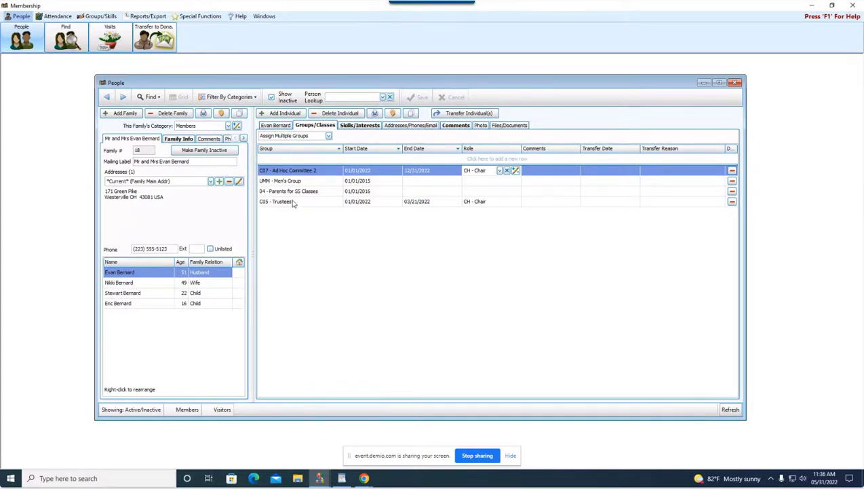
click(312, 170)
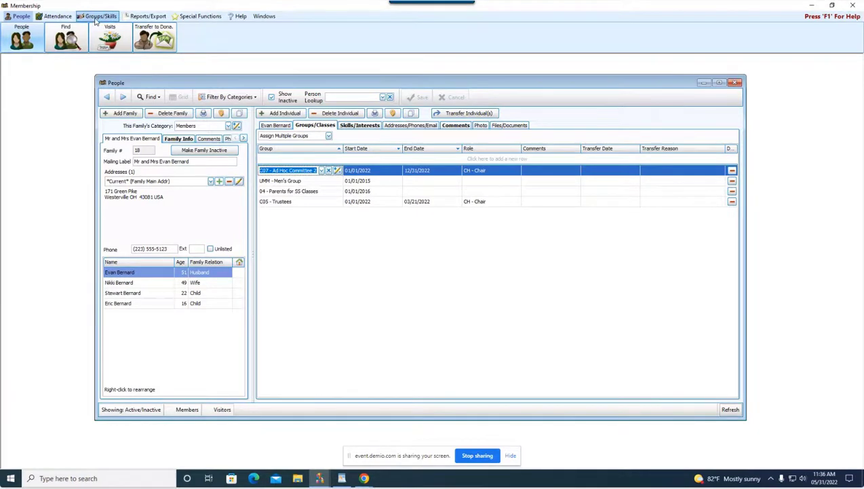
- Bring up the Groups/Skills menu, then edit the Ad Hoc Committee 2 row's transfer reason
click(95, 18)
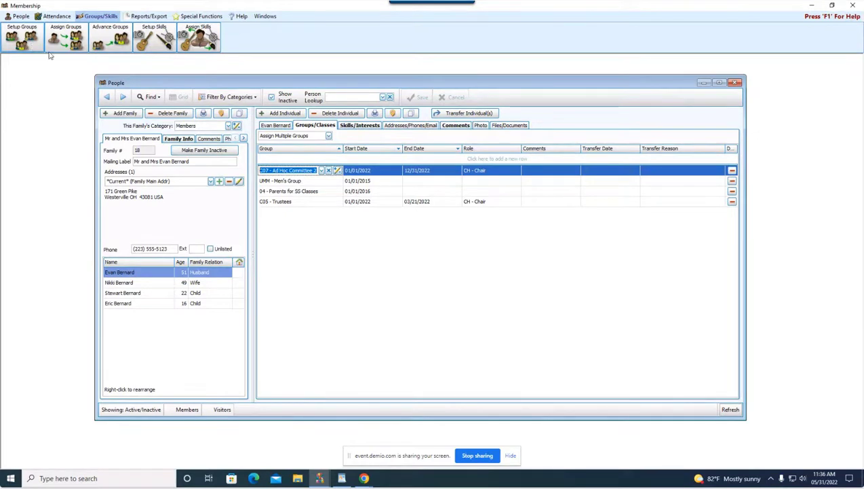
click(325, 127)
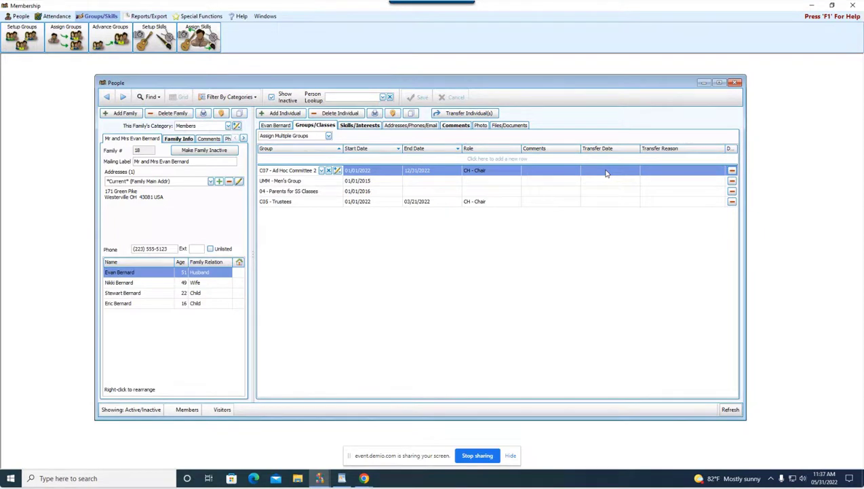
click(673, 173)
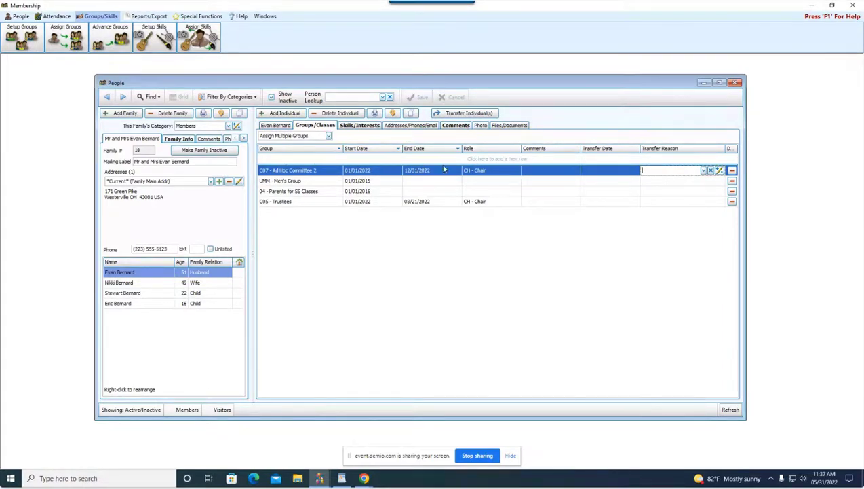
- Add a new BIS - Bible Study group row with start date 06/01 and role T - Teacher
click(323, 160)
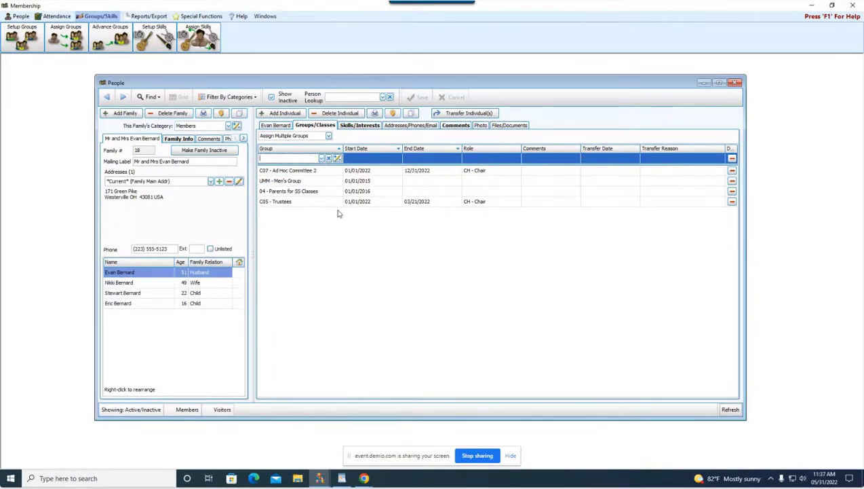
click(322, 159)
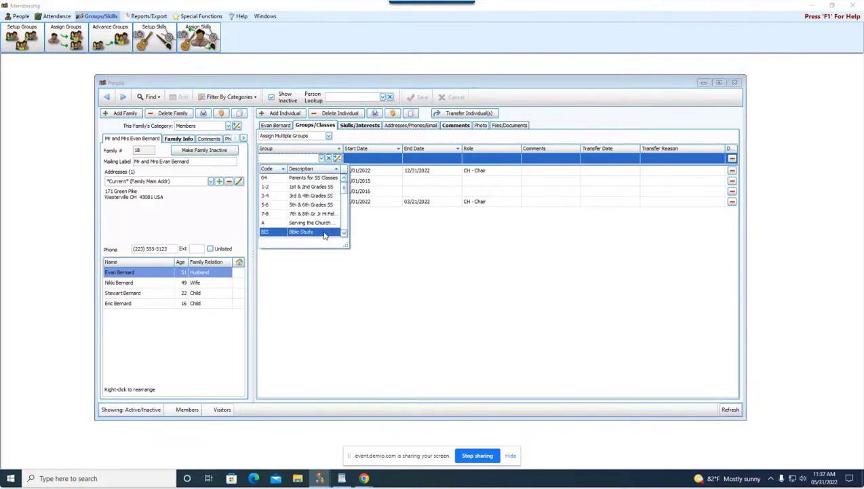
click(323, 232)
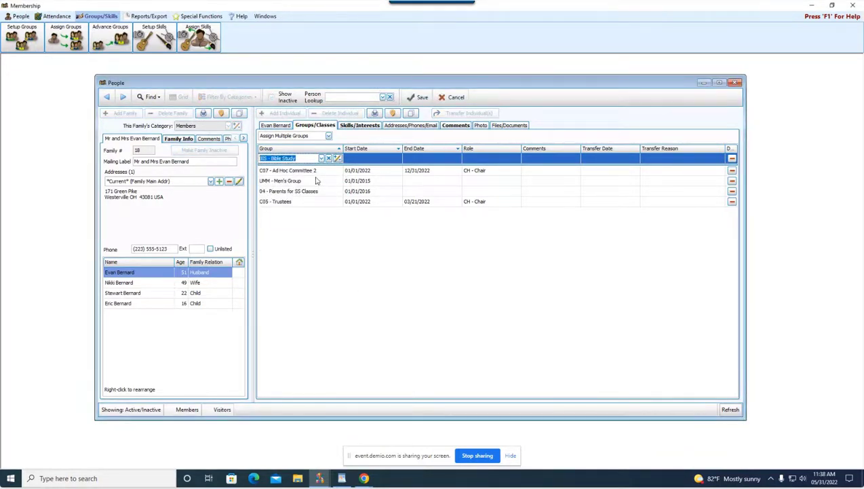
click(373, 159)
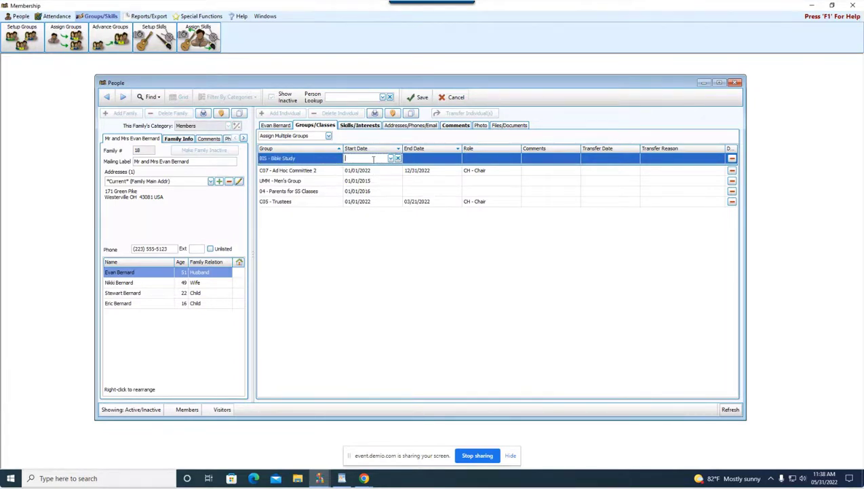
text(06/01/2022)
click(486, 160)
click(500, 158)
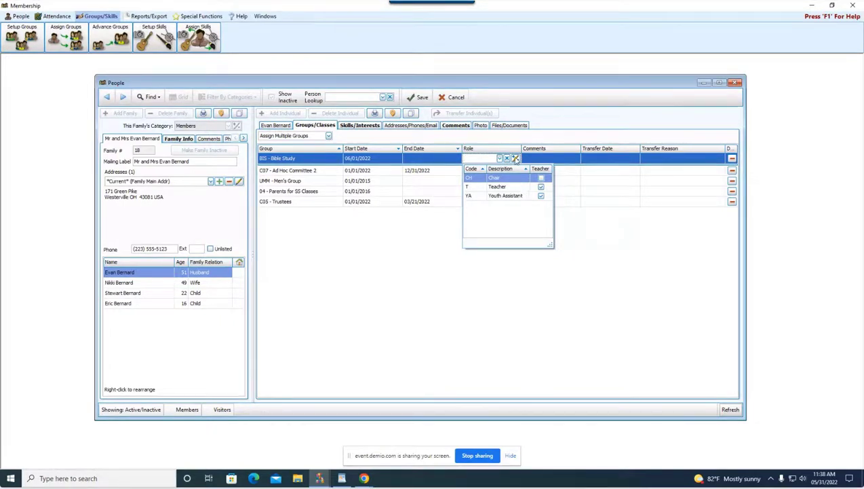
click(523, 188)
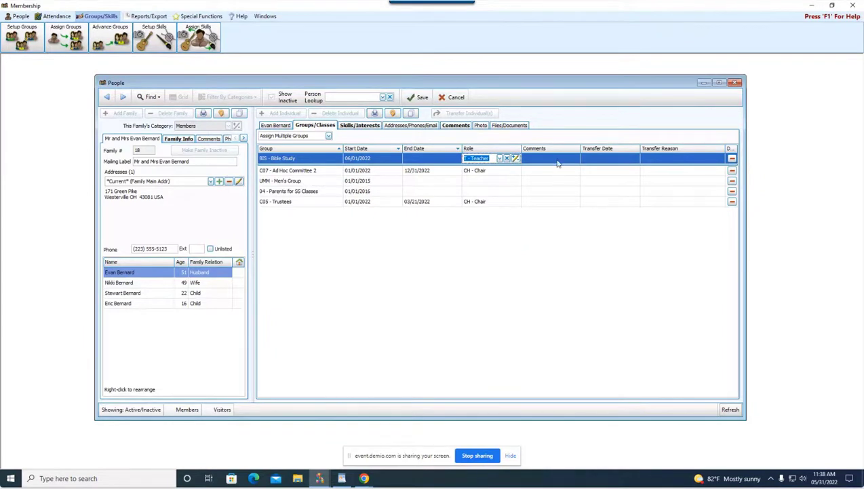
click(567, 257)
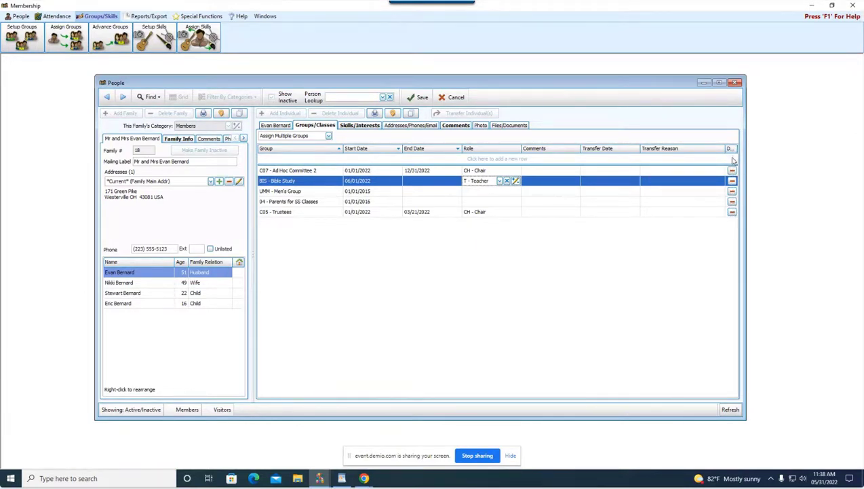
- Set the 15 - Electrical skill's level to P - Professional, then select the 30 - Plumbing row
drag(727, 148, 720, 148)
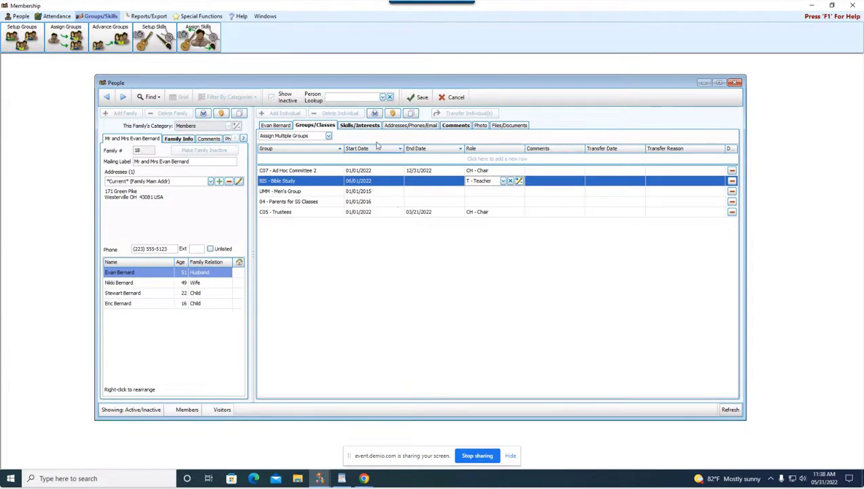
click(363, 127)
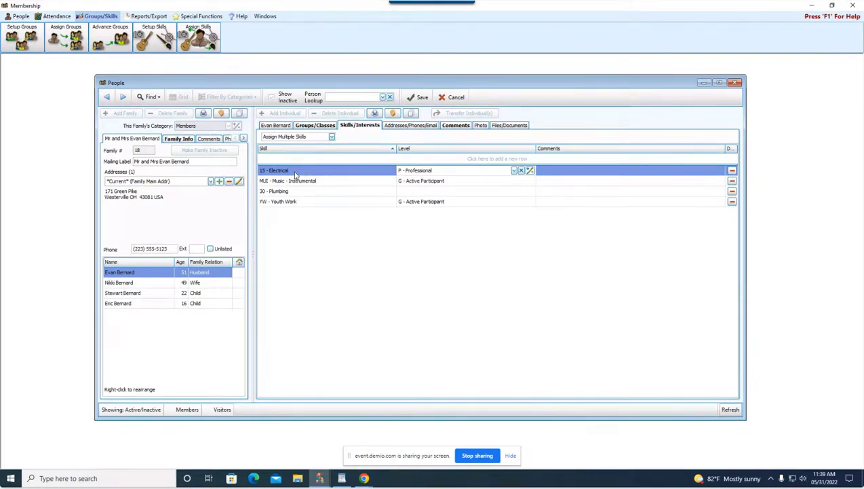
click(295, 175)
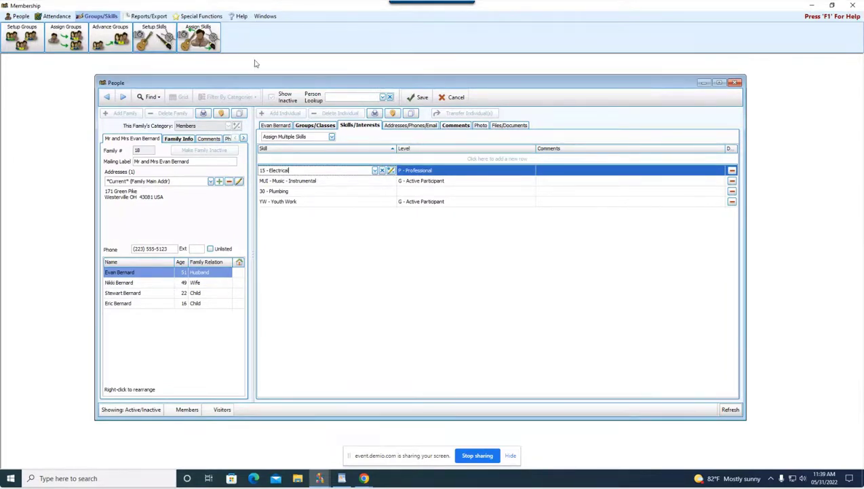
click(493, 174)
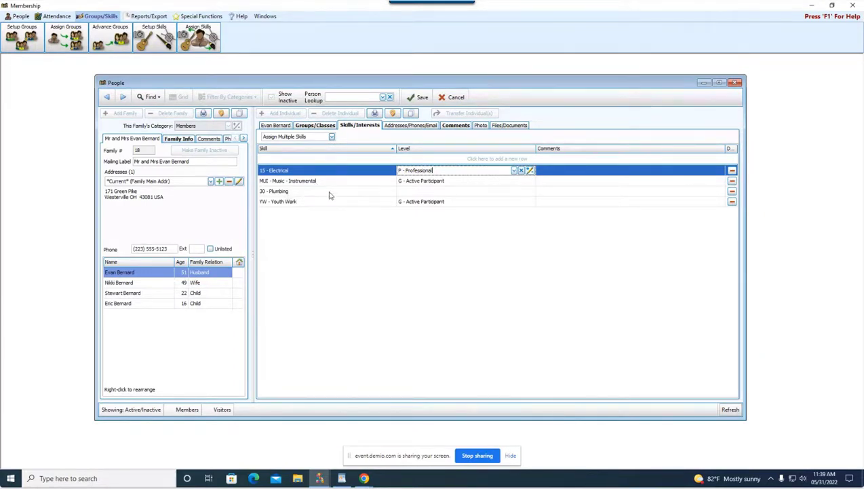
click(330, 191)
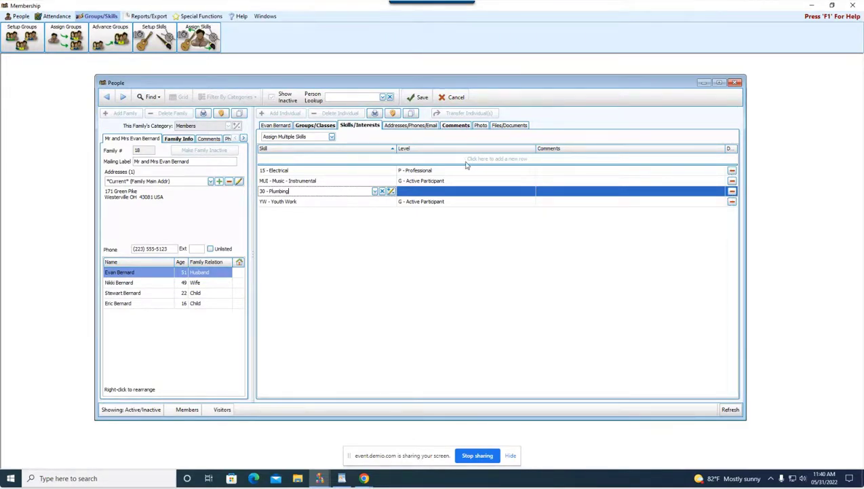
- Add a new skill row for 20 - Carpentry and commit it
click(374, 159)
click(375, 158)
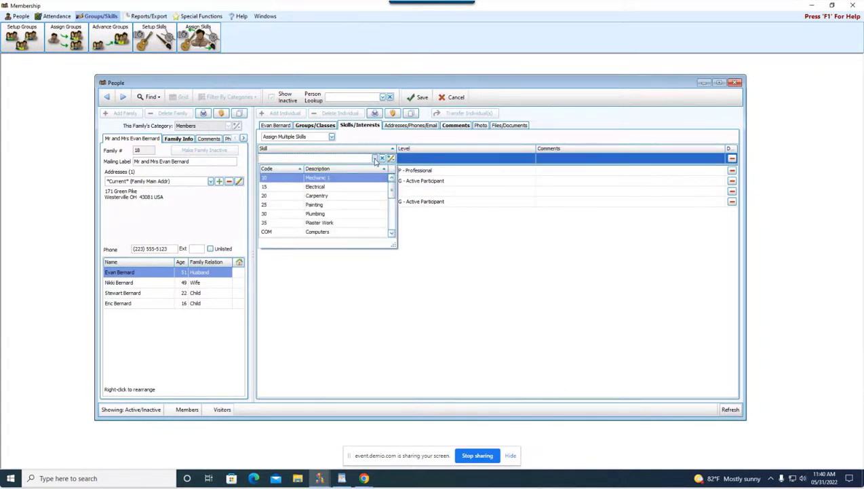
click(330, 196)
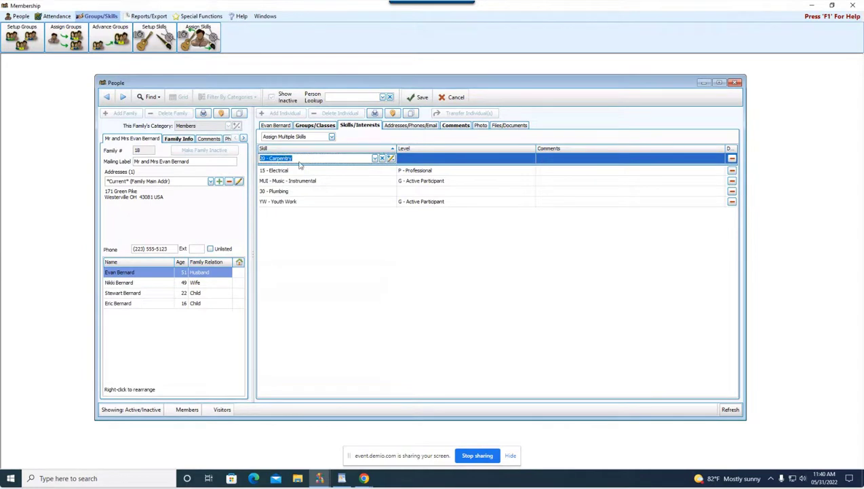
click(597, 245)
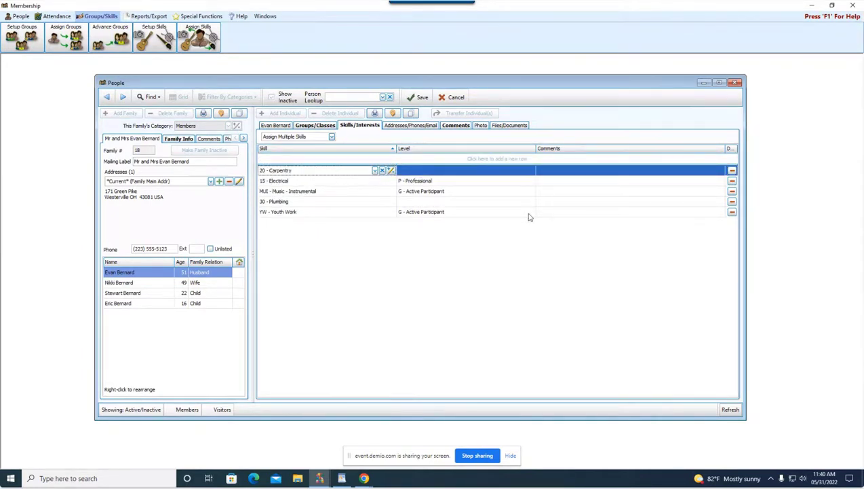
- Show the Addresses/Phones/Email section with the family phone, cell phone and e-mail entries
click(432, 126)
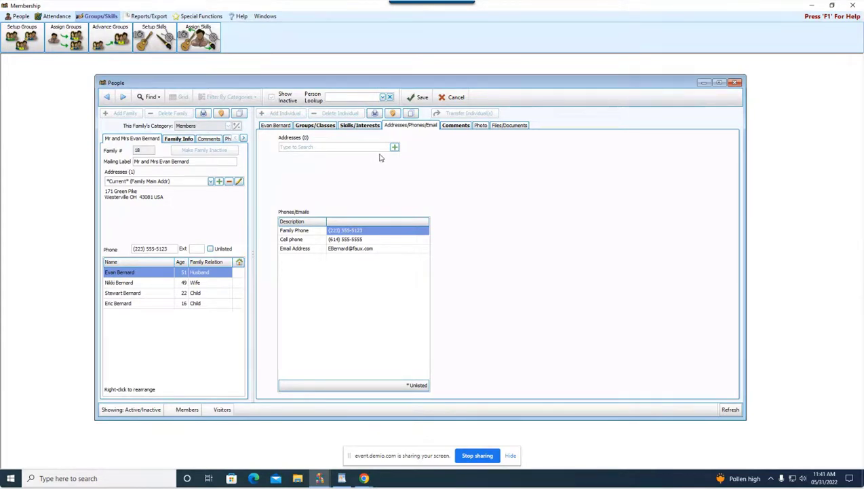
- Show the Comments section with the note that he is the pastor's brother
click(461, 128)
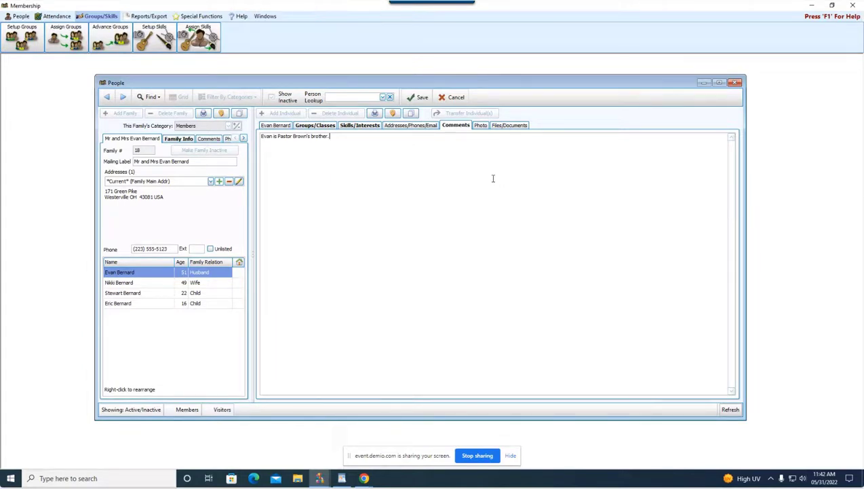
- View the individual's empty photo area, then the family's Photo and Family Info sections
click(480, 126)
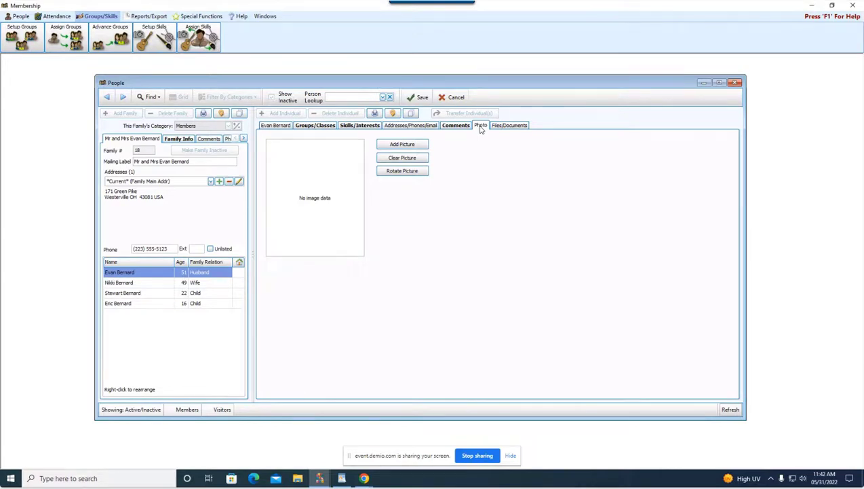
click(243, 139)
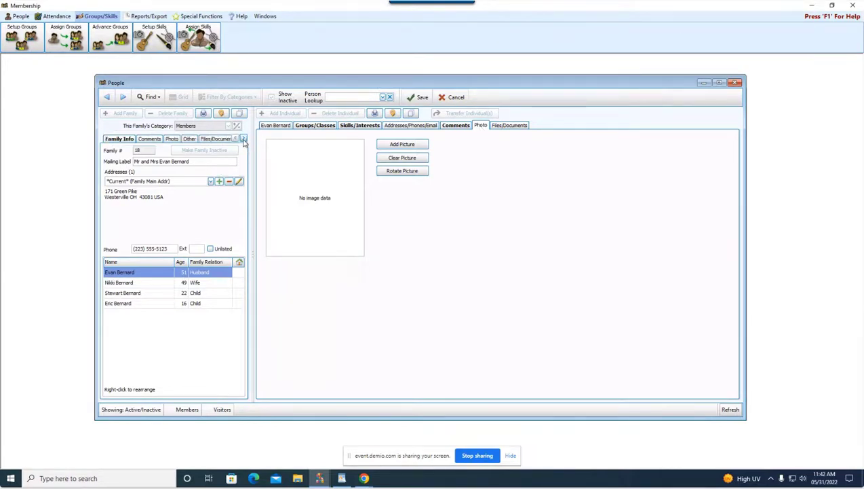
click(172, 139)
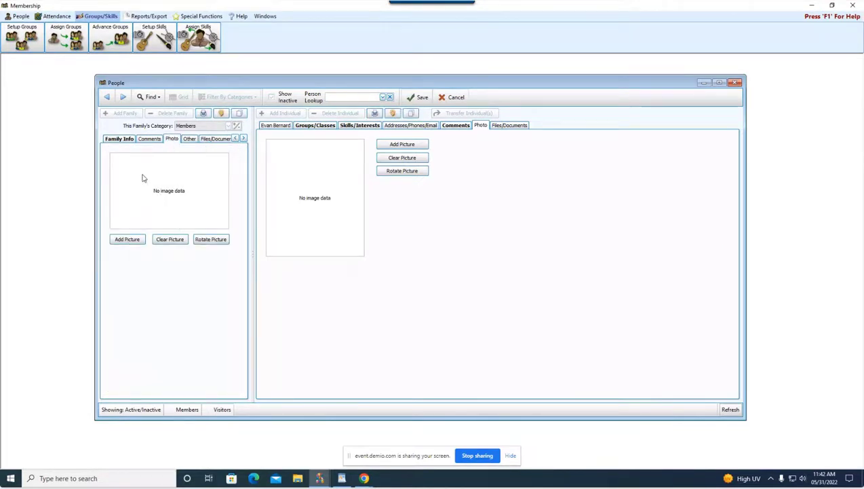
click(122, 139)
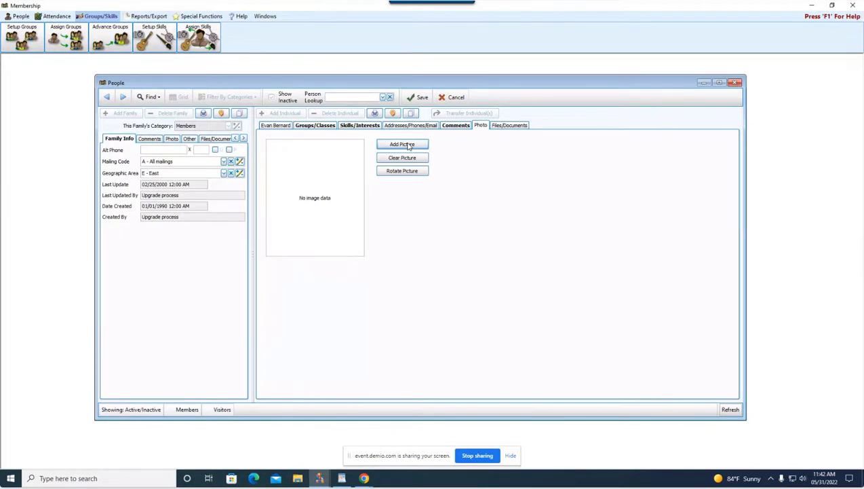
- Load the Desktop 'headshot' image as his photo, save the record, and view Files/Documents
click(410, 147)
click(410, 147)
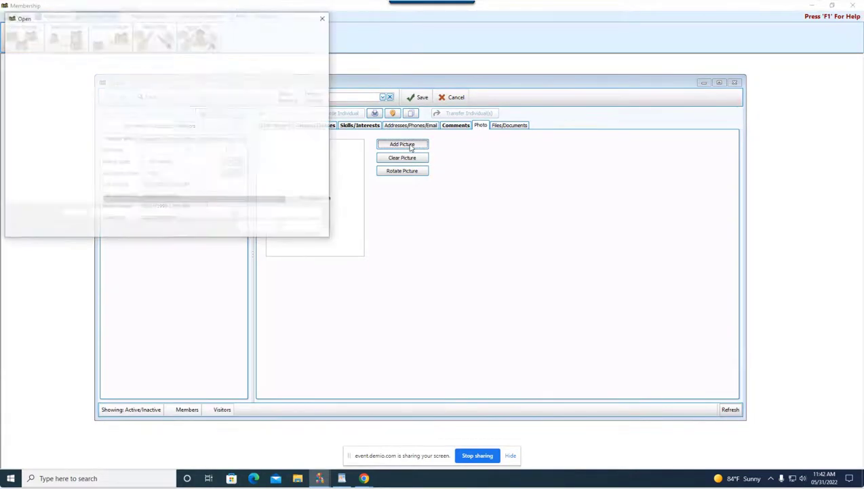
click(38, 90)
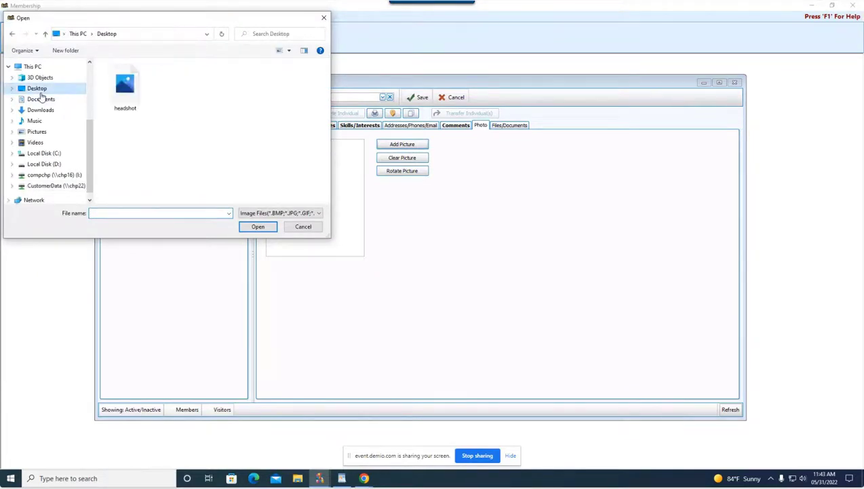
click(135, 86)
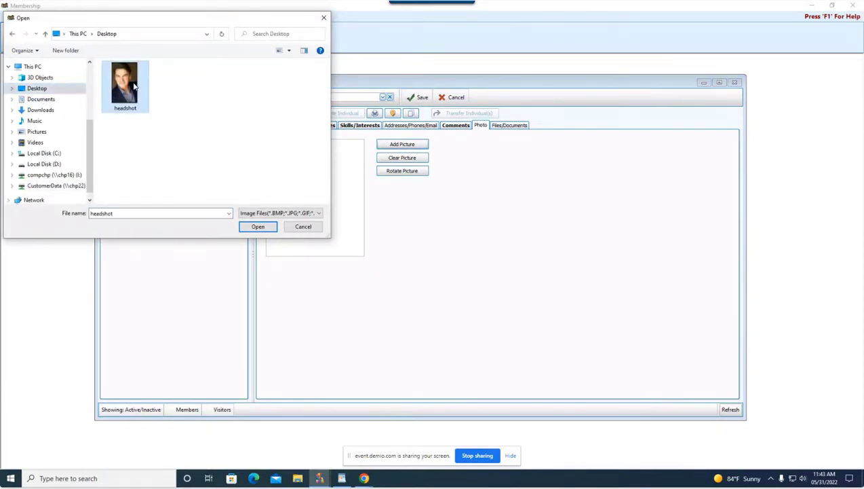
click(258, 227)
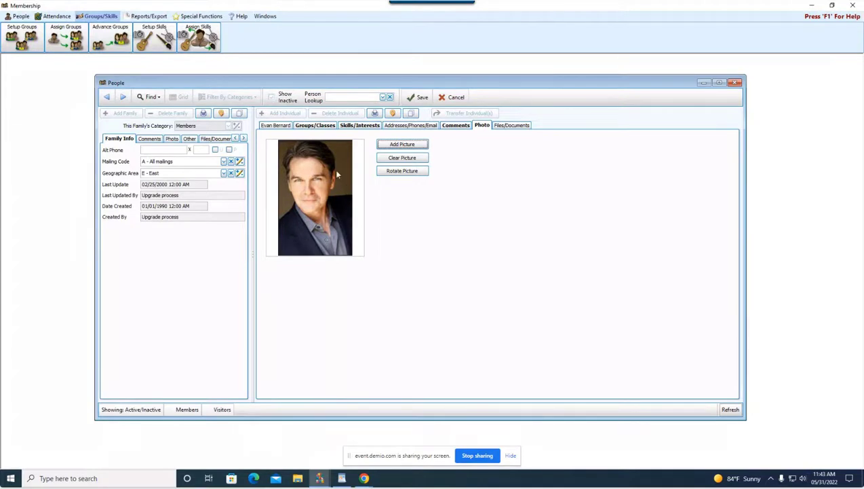
click(416, 97)
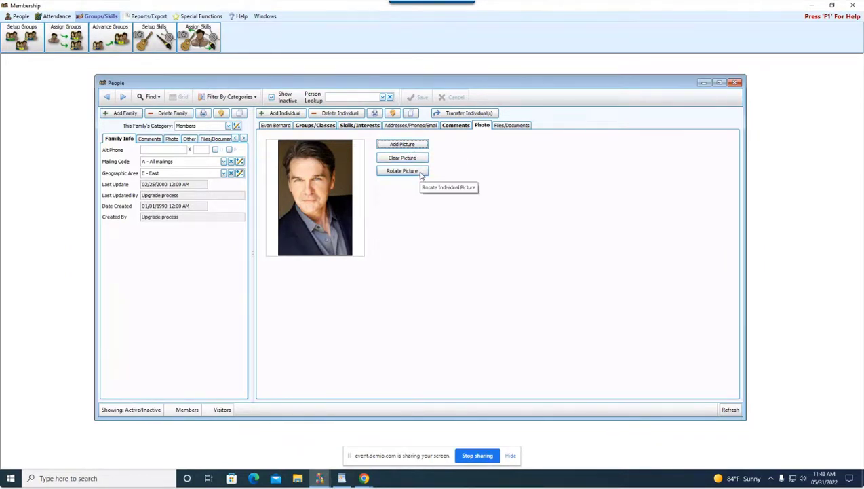
click(510, 128)
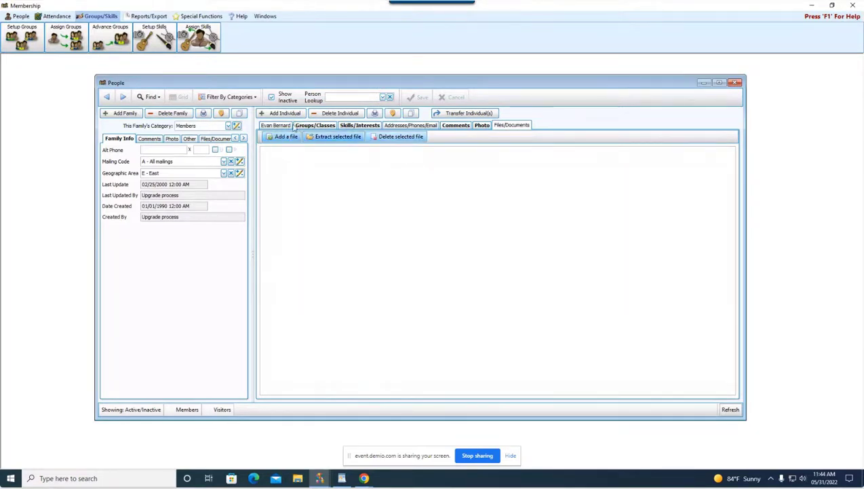
- Attach the Marriage Cert PDF from the Desktop to the individual's record and save it
click(291, 139)
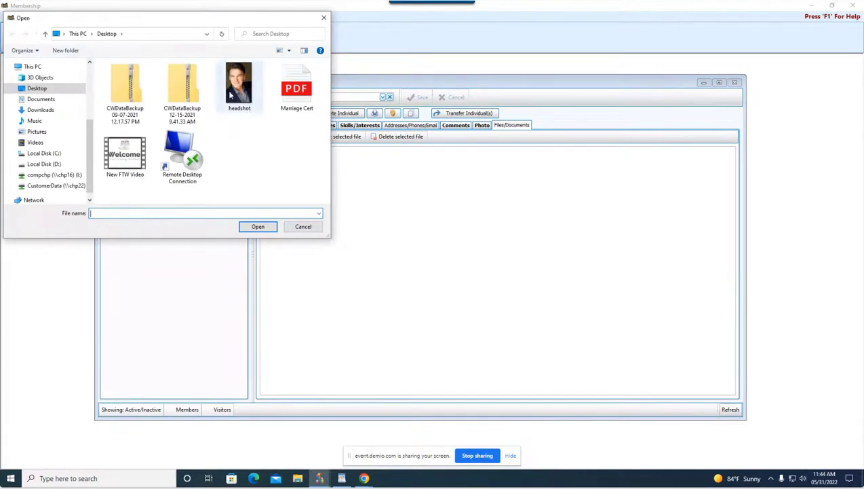
click(312, 80)
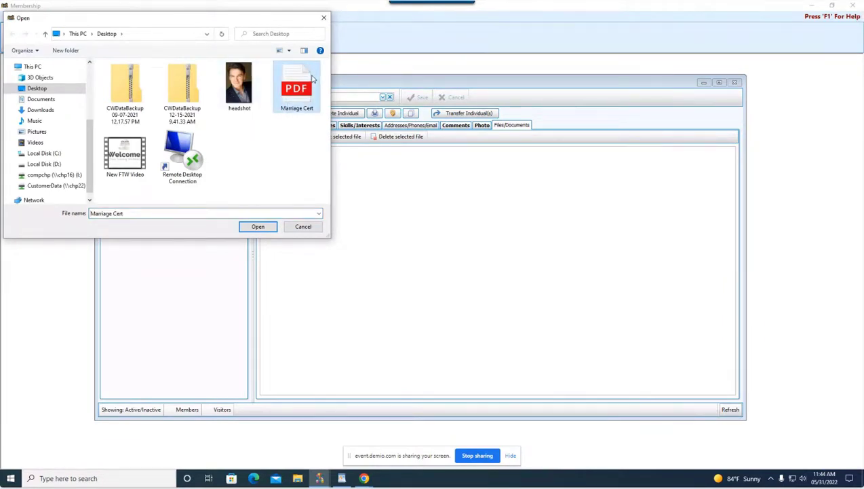
click(261, 231)
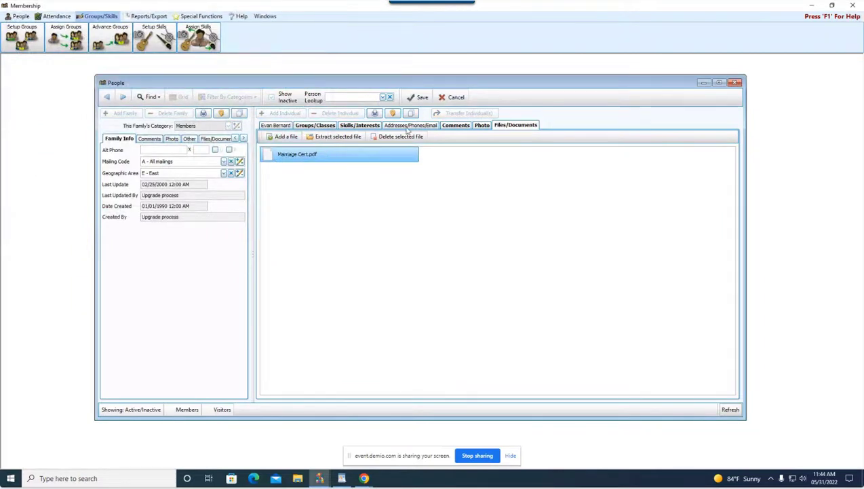
click(419, 97)
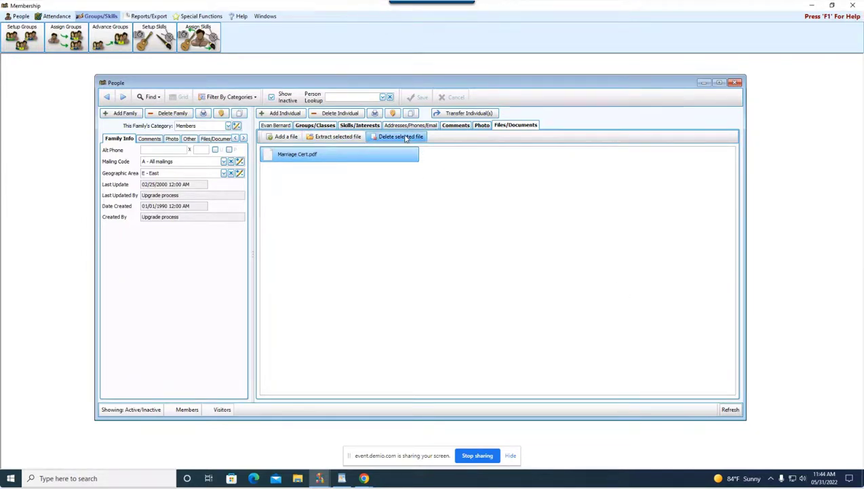
- Switch back to the individual's main details tab, now showing his headshot photo
click(276, 126)
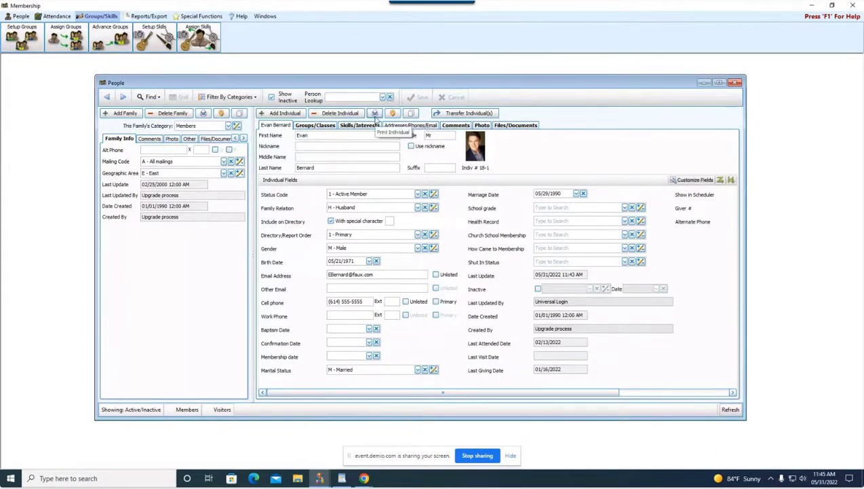
- Open the Print Individual dropdown to show the Report, Label and Email choices
click(374, 114)
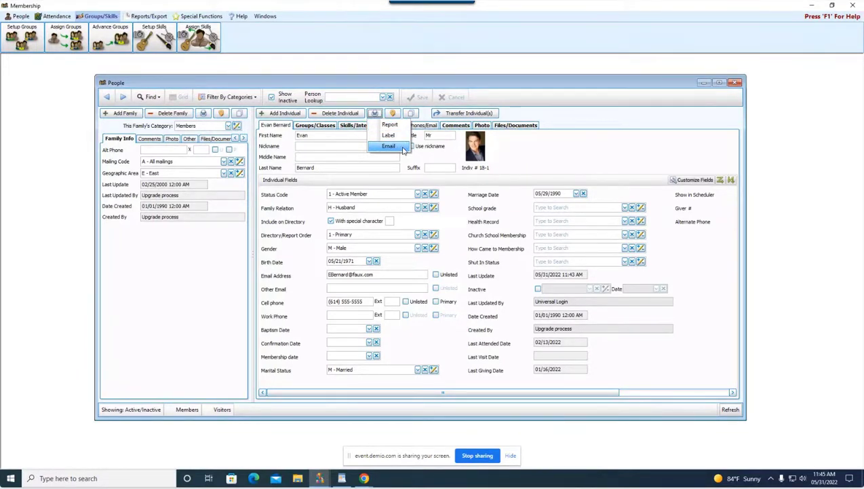
- Preview an All Information report using the [Template] Basic All Information layout
click(391, 132)
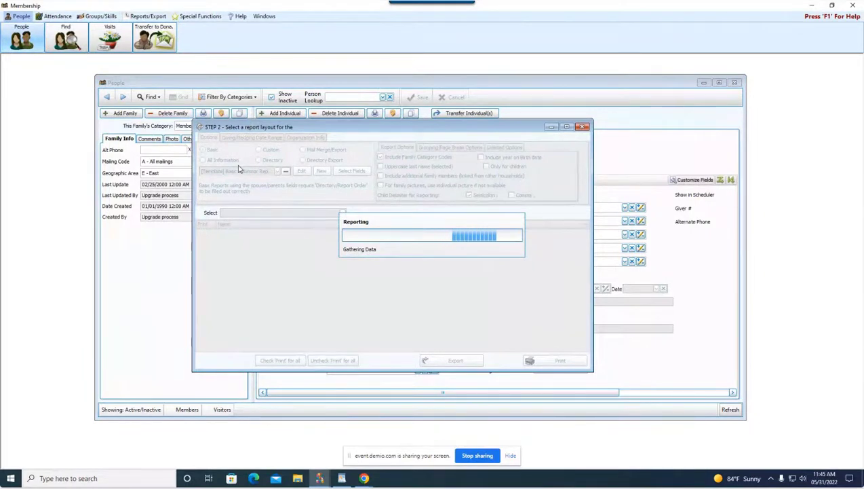
click(222, 160)
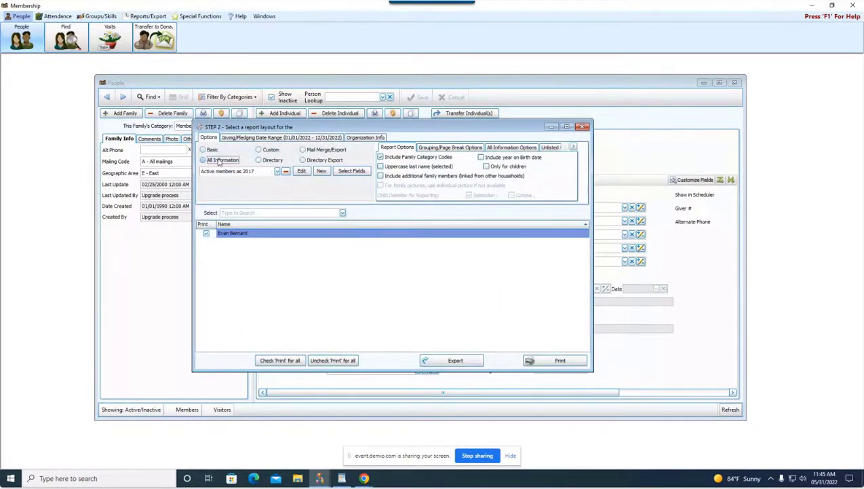
click(276, 171)
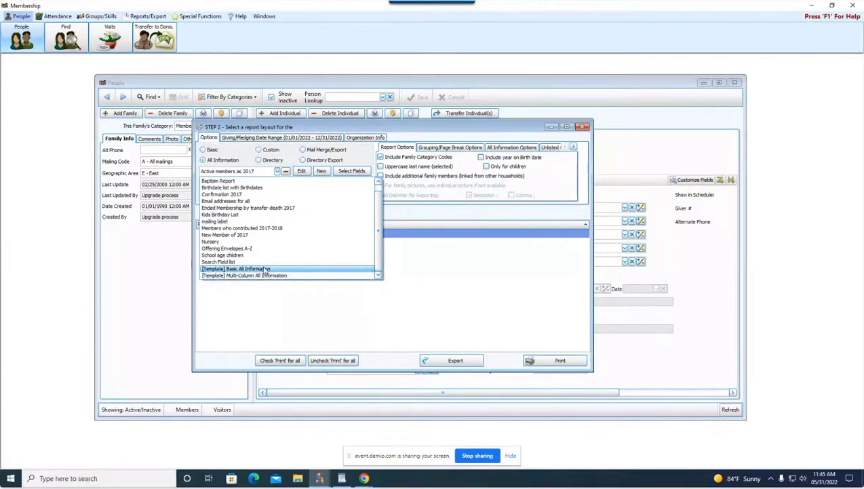
click(266, 268)
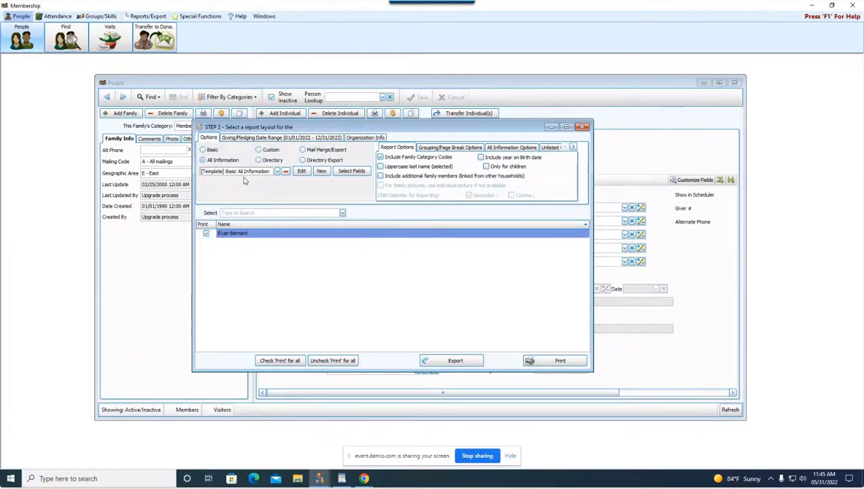
click(542, 361)
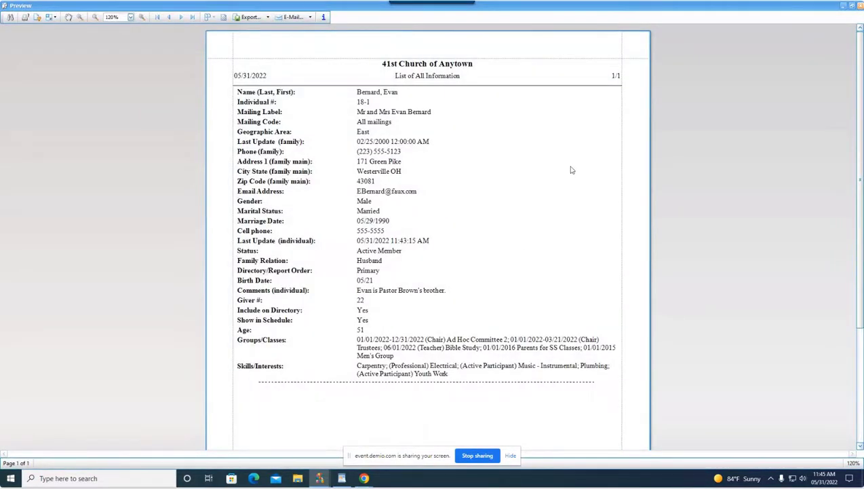
- Close the report preview without printing, then close the report layout window
click(25, 18)
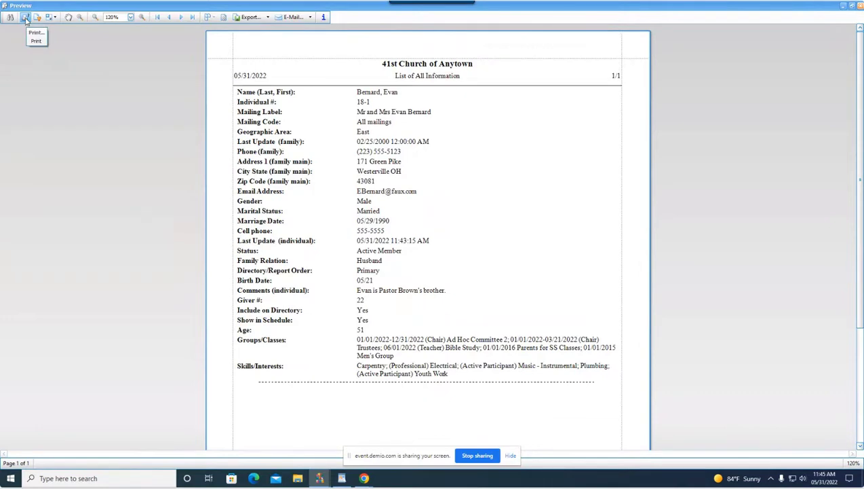
click(26, 20)
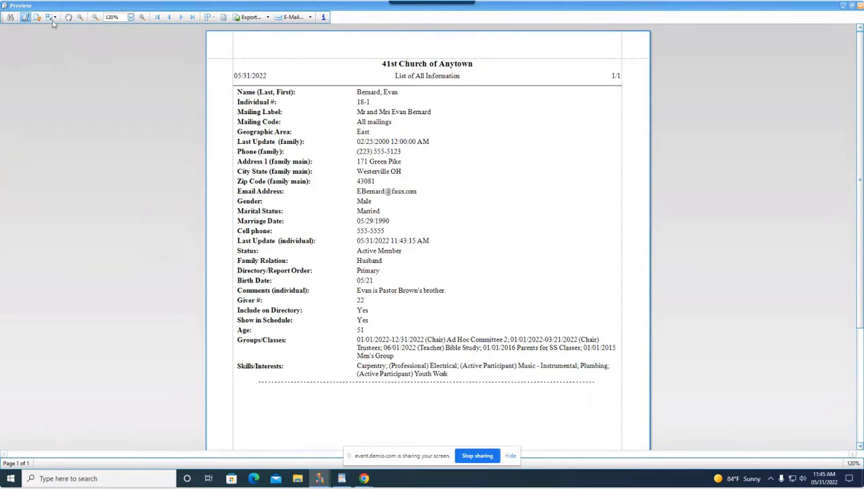
click(860, 5)
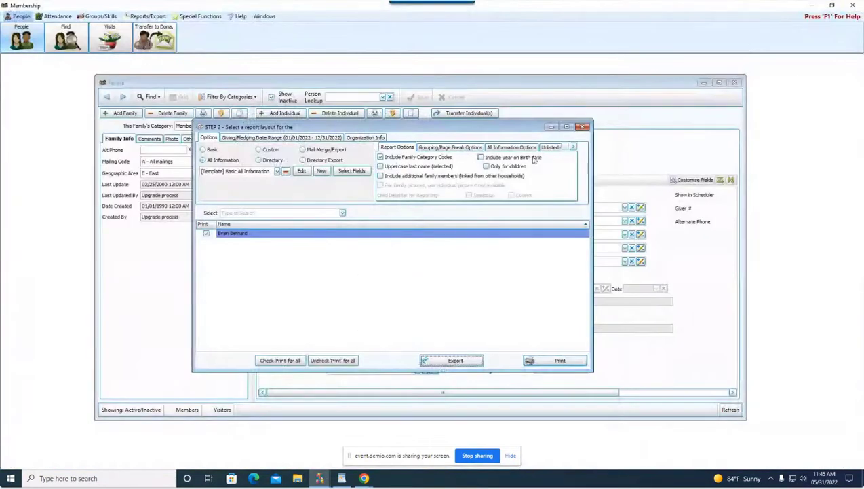
click(585, 128)
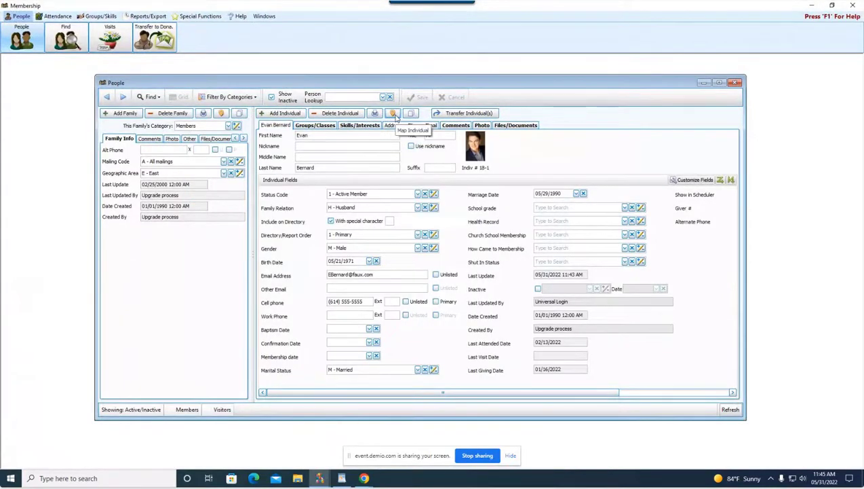
- Get driving directions from the church to the individual's home address with Map Individual
click(393, 114)
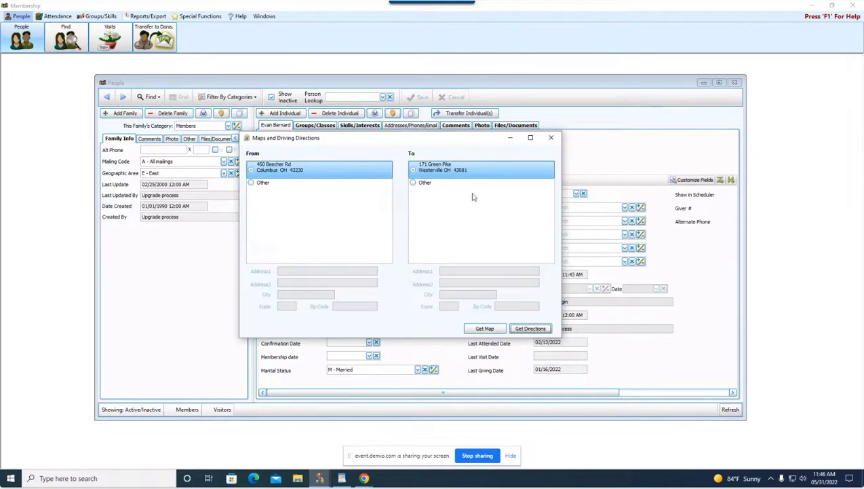
click(530, 328)
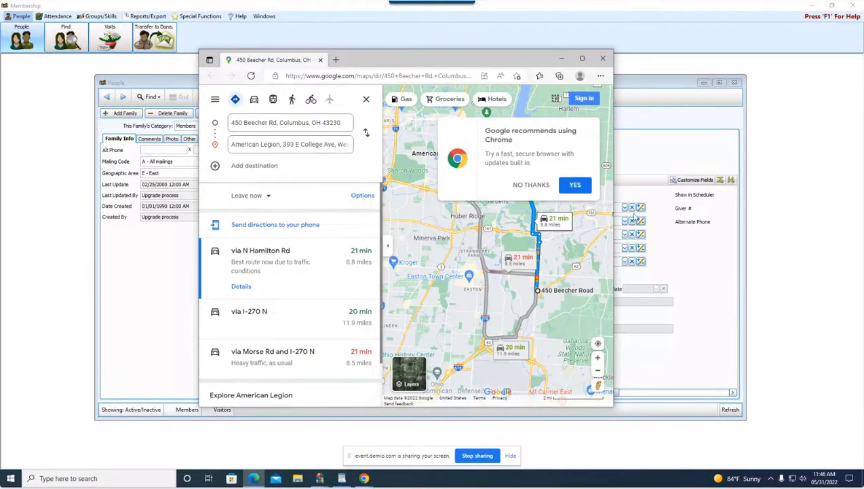
- Dismiss the Chrome suggestion, review the driving route, and close the browser
click(529, 186)
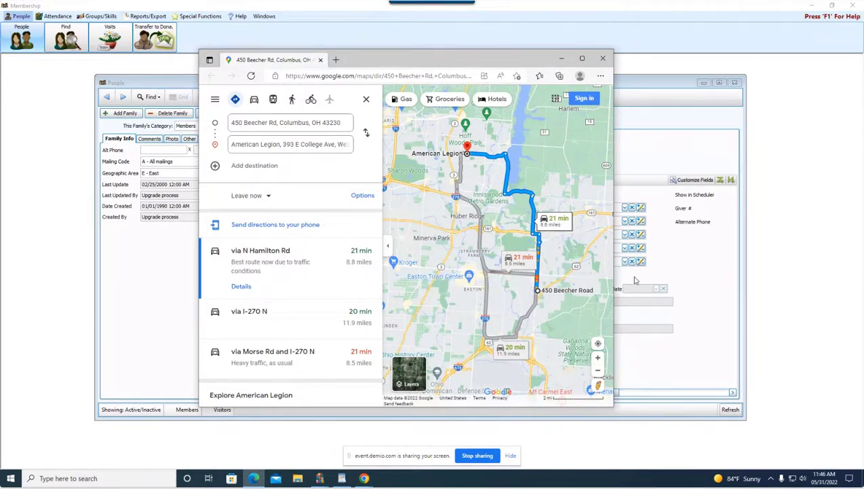
click(602, 58)
- Close the directions window, copy the individual's name and address, and show the family tab
click(554, 138)
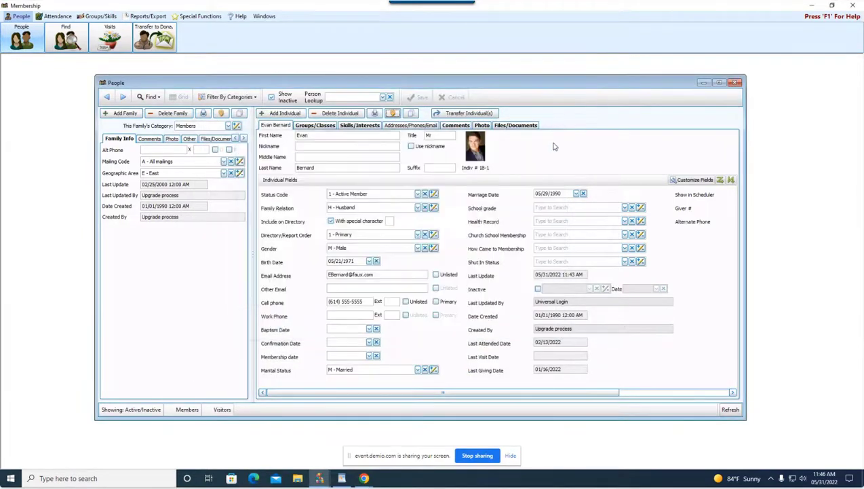
click(411, 113)
click(236, 138)
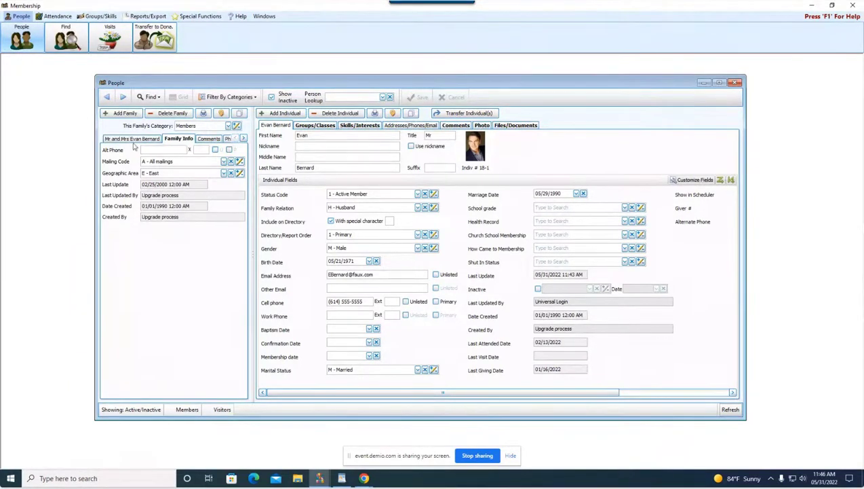
click(134, 140)
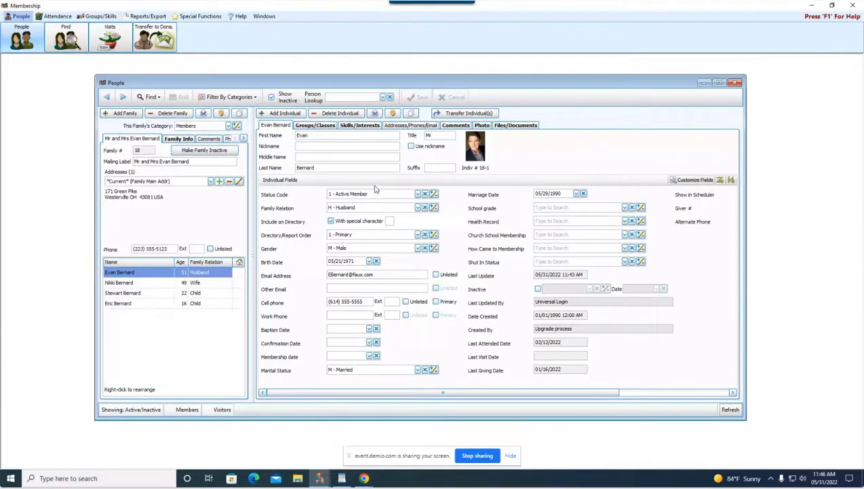
click(341, 477)
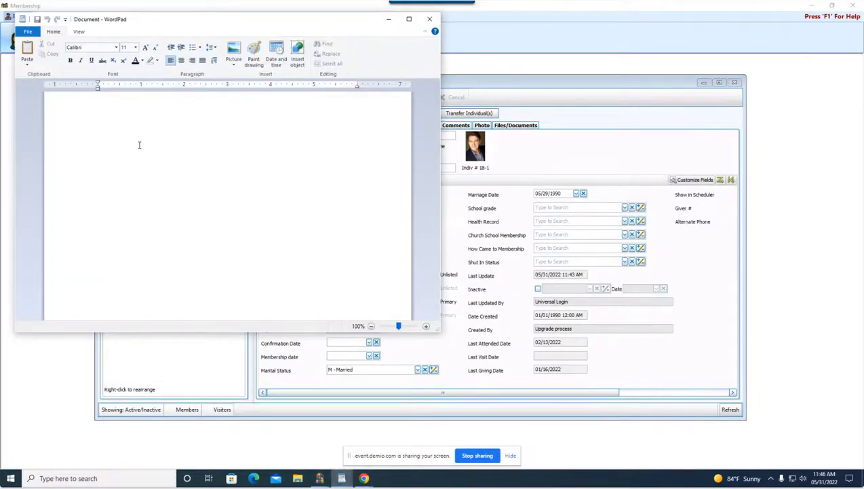
- Paste the copied name and three-line address into the blank WordPad document
right_click(139, 145)
click(154, 171)
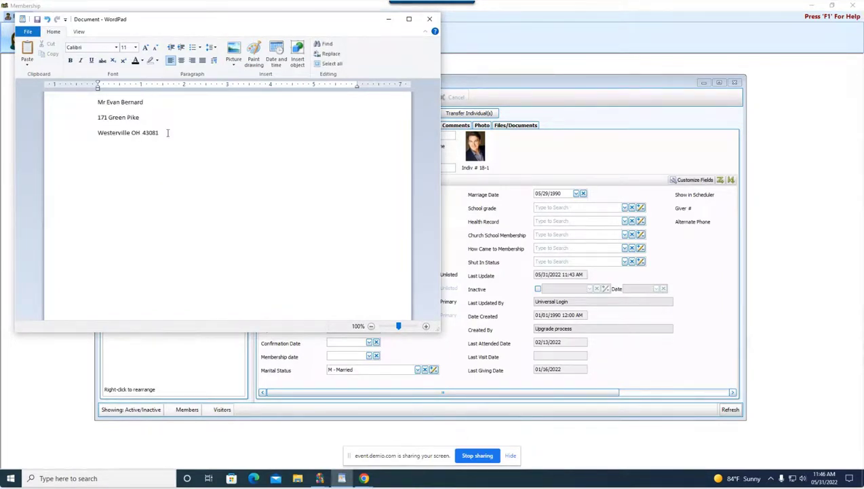